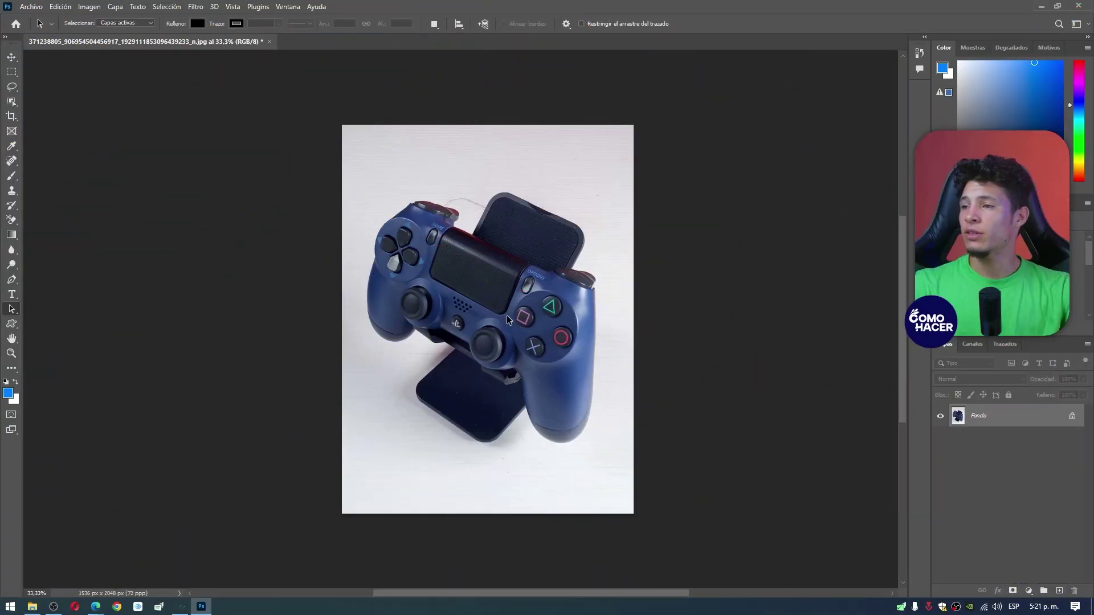
- Zoom in and pan across the controller to inspect the dark stand up close
scroll(507, 316, "up", 2)
scroll(507, 315, "up", 2)
scroll(508, 315, "up", 2)
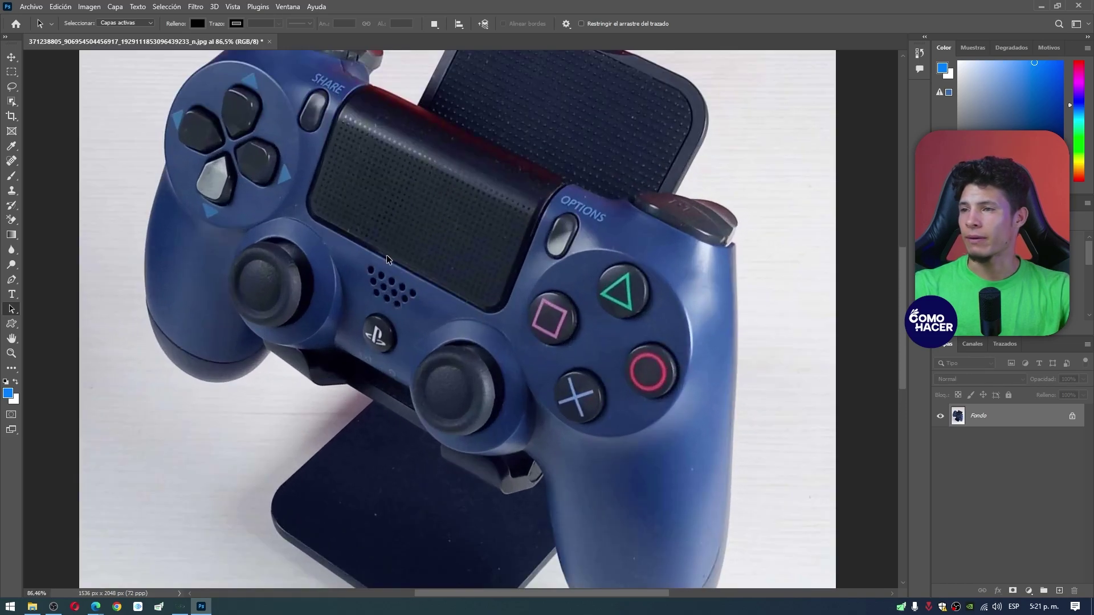
scroll(386, 260, "up", 2)
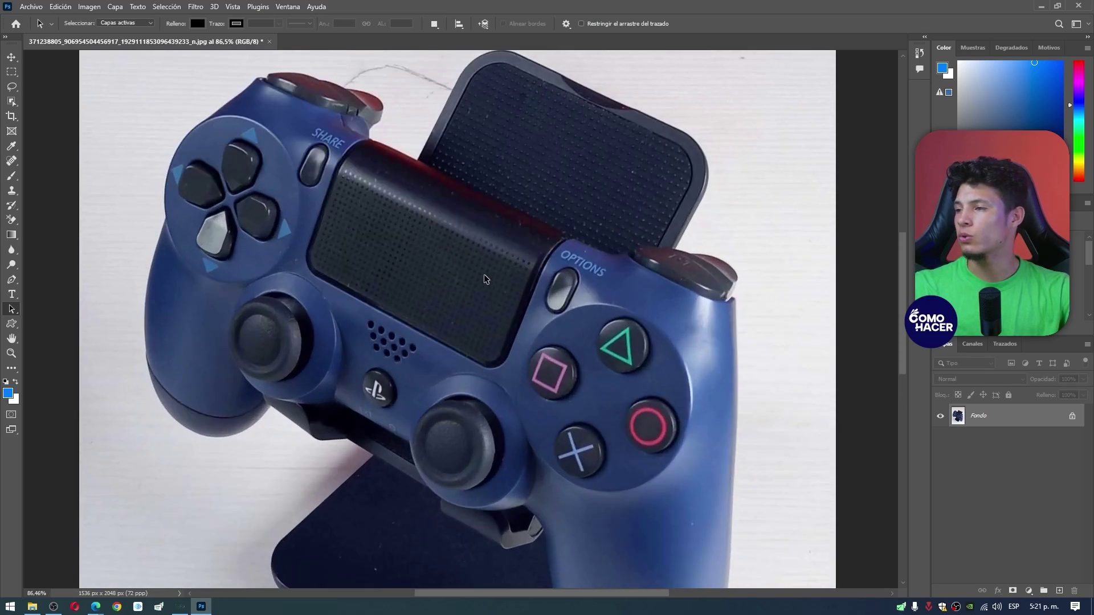
scroll(484, 274, "down", 1)
scroll(723, 418, "down", 1)
scroll(371, 449, "down", 1)
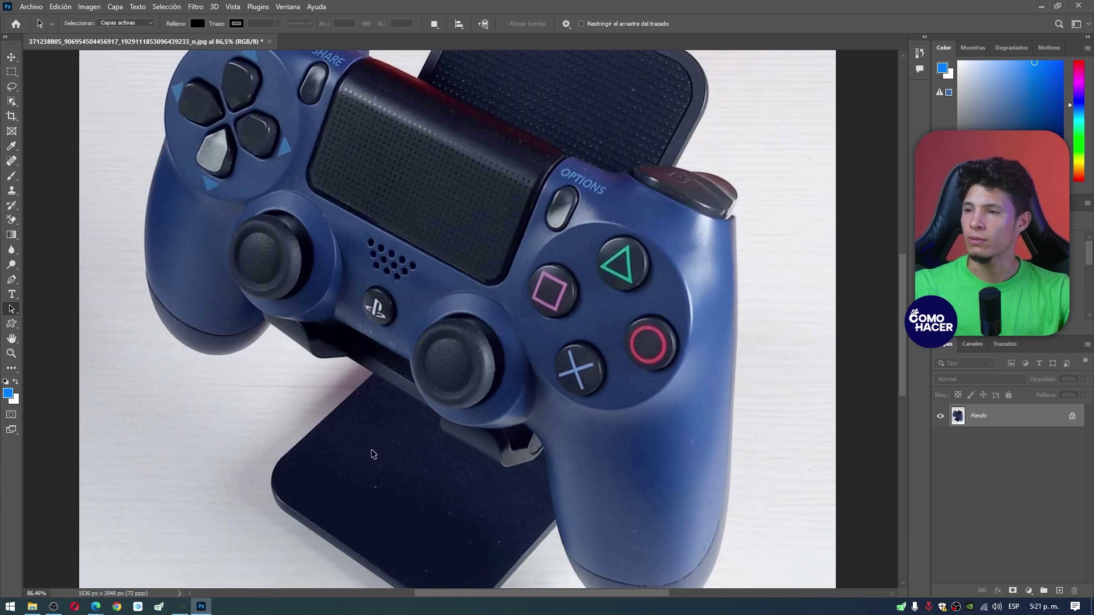
scroll(371, 454, "down", 1)
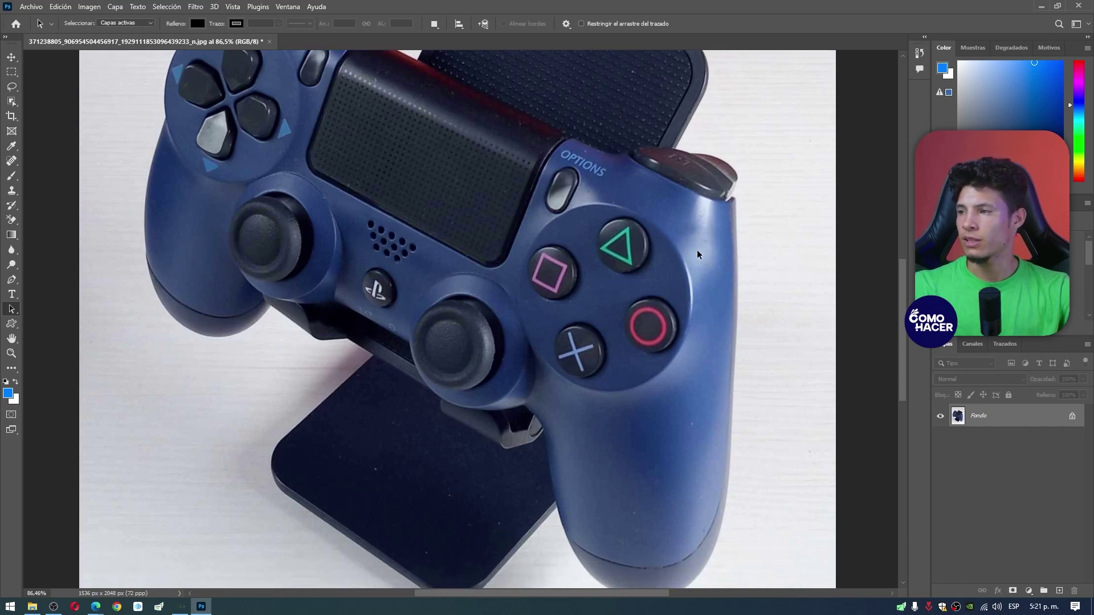
scroll(559, 339, "up", 1)
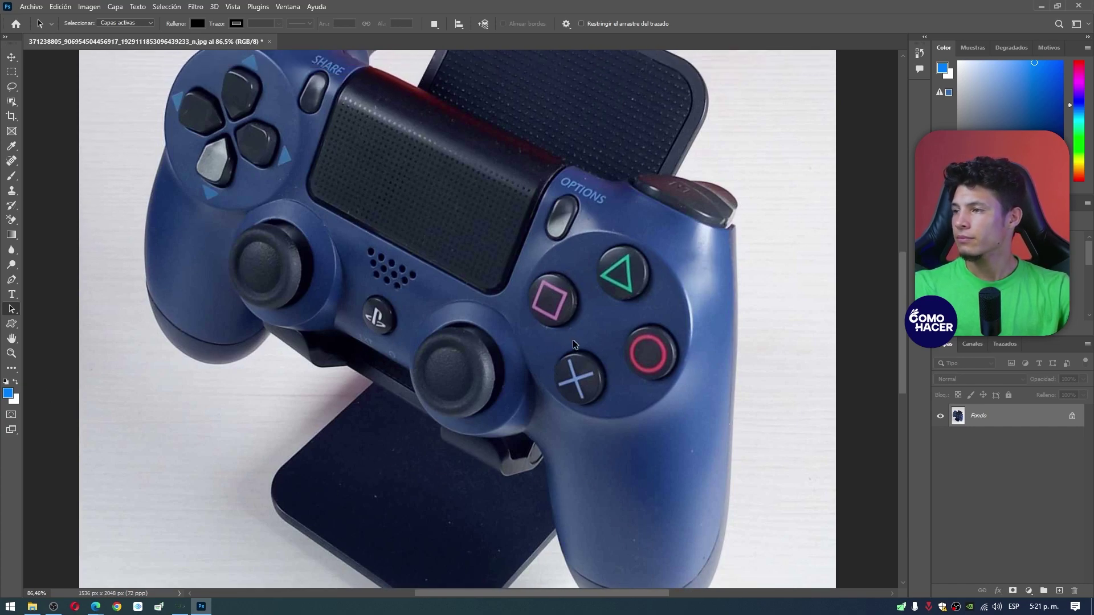
scroll(363, 302, "left", 1)
scroll(370, 306, "left", 1)
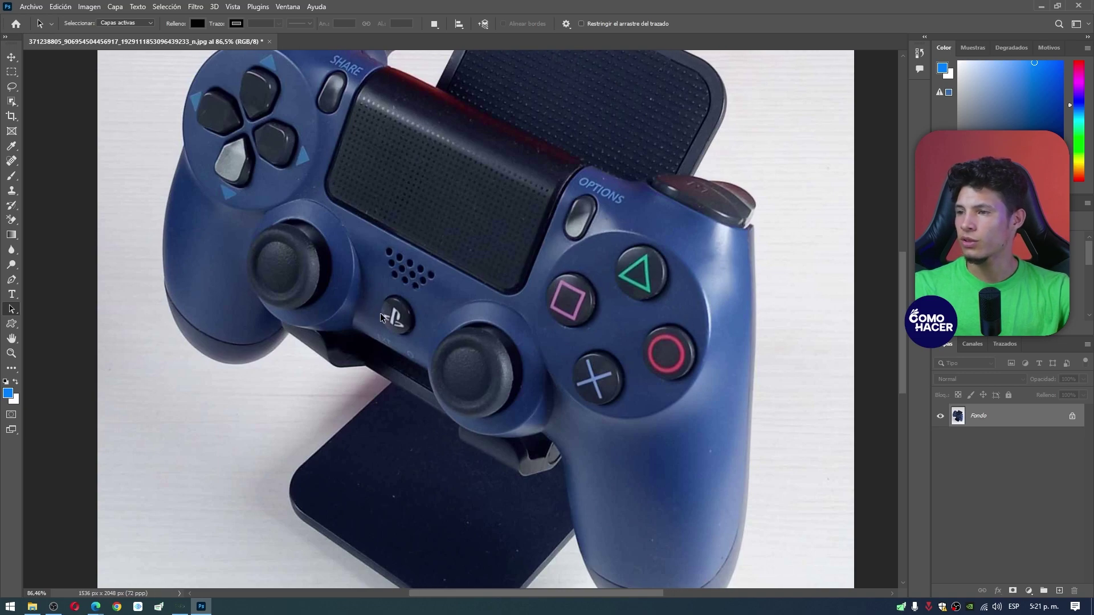
scroll(442, 330, "up", 1)
scroll(424, 393, "down", 3)
scroll(425, 416, "down", 2)
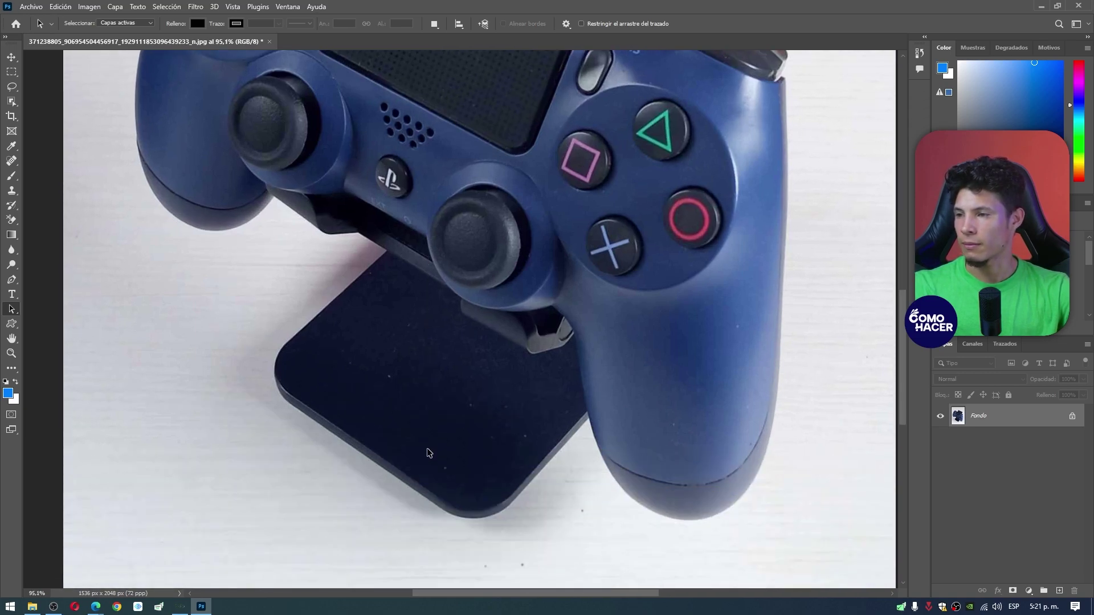
scroll(427, 450, "up", 5)
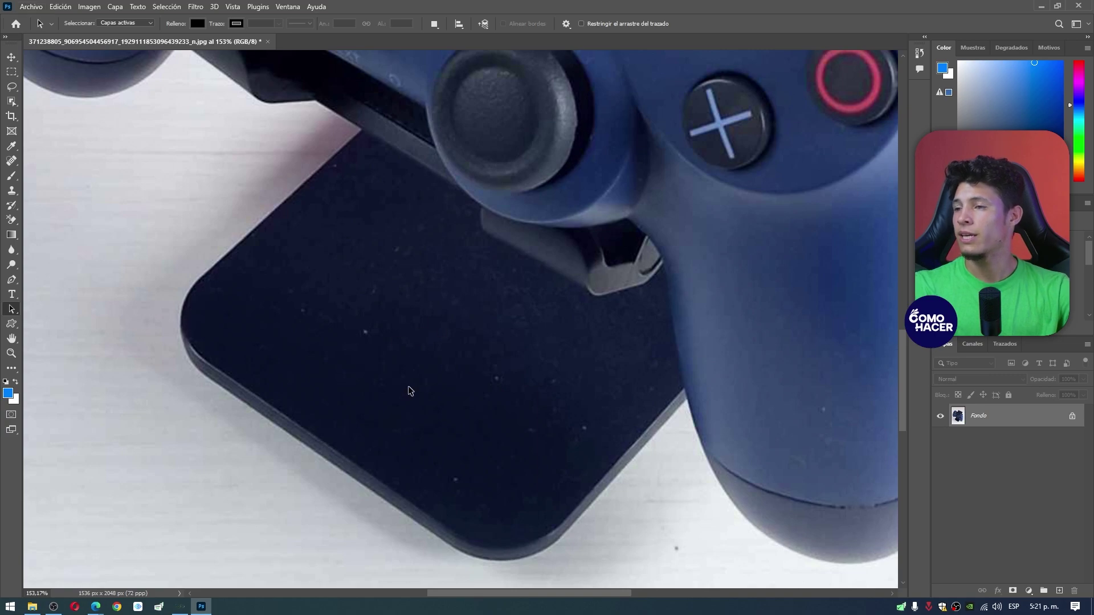
- Select a small rounded patch on the controller stand's base
right_click(416, 334)
left_click(405, 318)
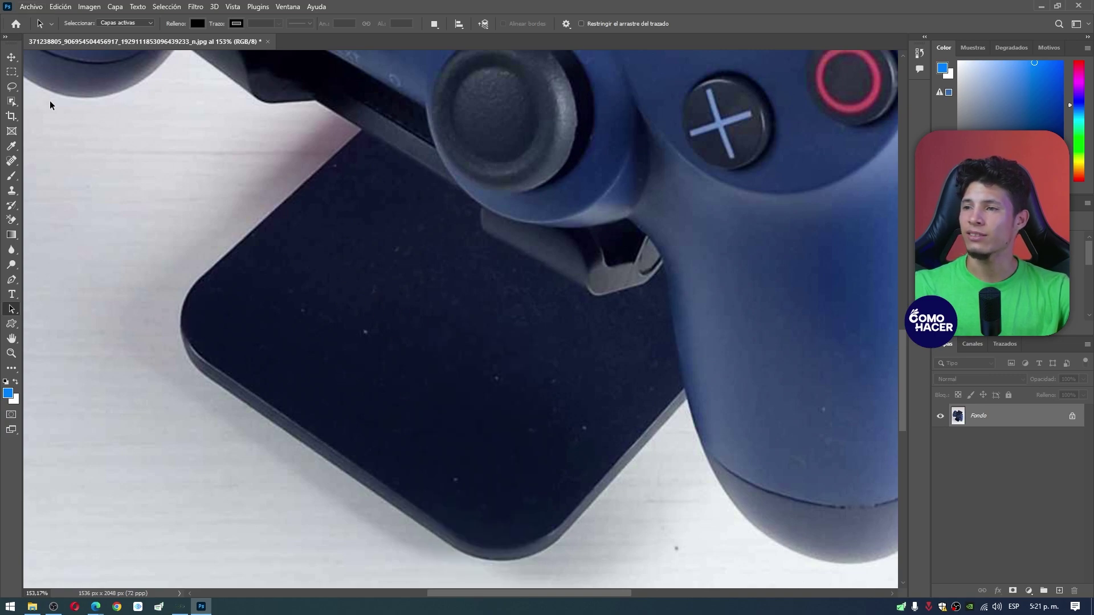
left_click(5, 56)
key("w")
scroll(421, 342, "down", 2)
mouse_move(377, 308)
left_mouse_down()
mouse_move(411, 360)
mouse_move(454, 376)
left_mouse_up()
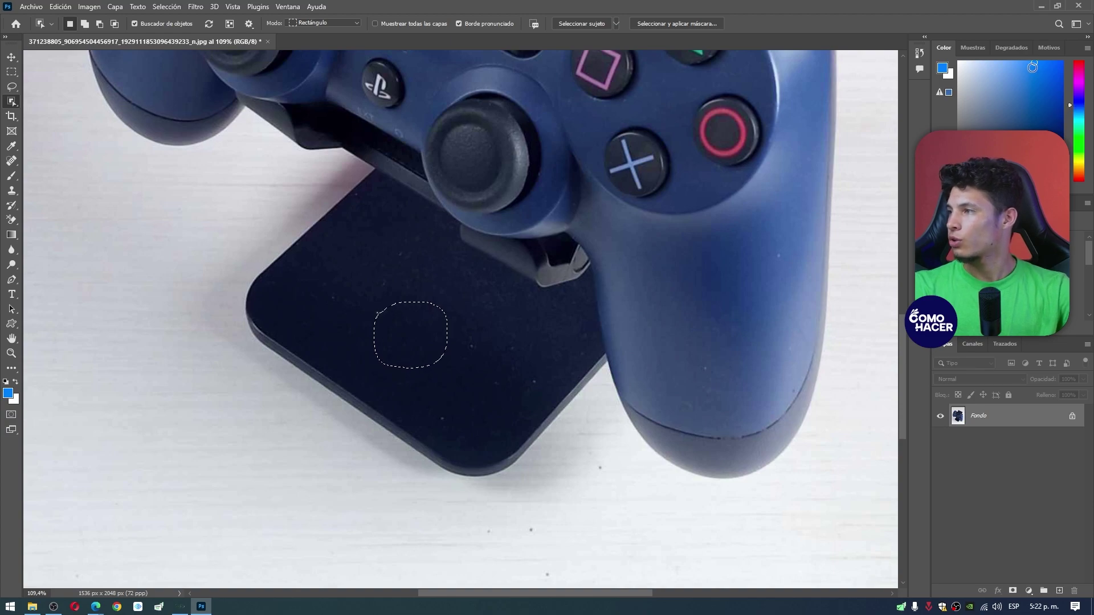
- Set the foreground colour to dark navy and burn the selected patch
left_click_drag(1034, 62, 1034, 171)
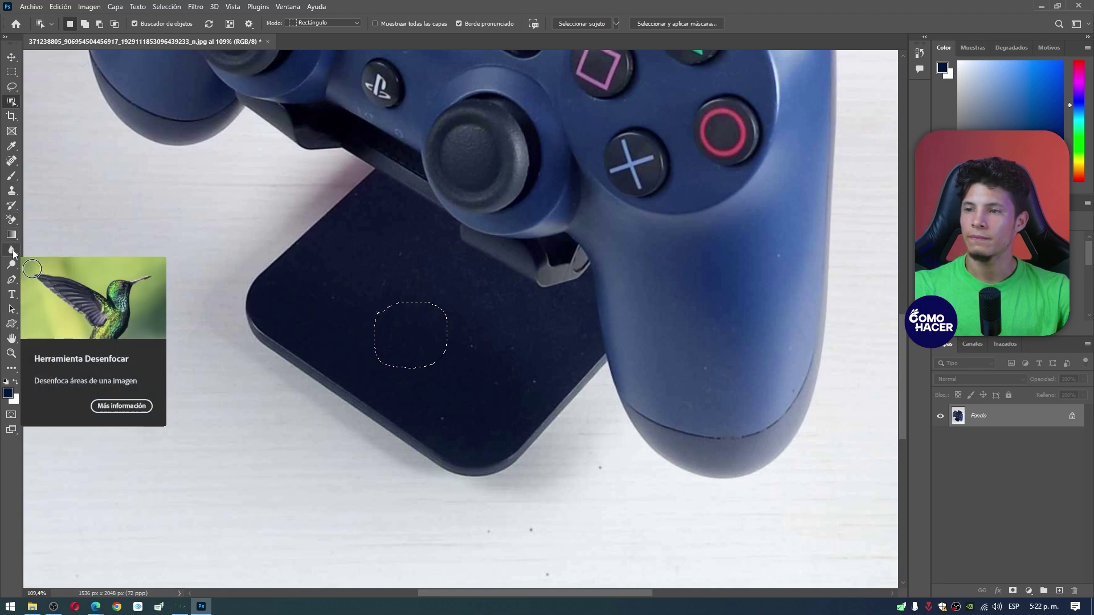
key("shift+o")
left_click_drag(406, 325, 425, 364)
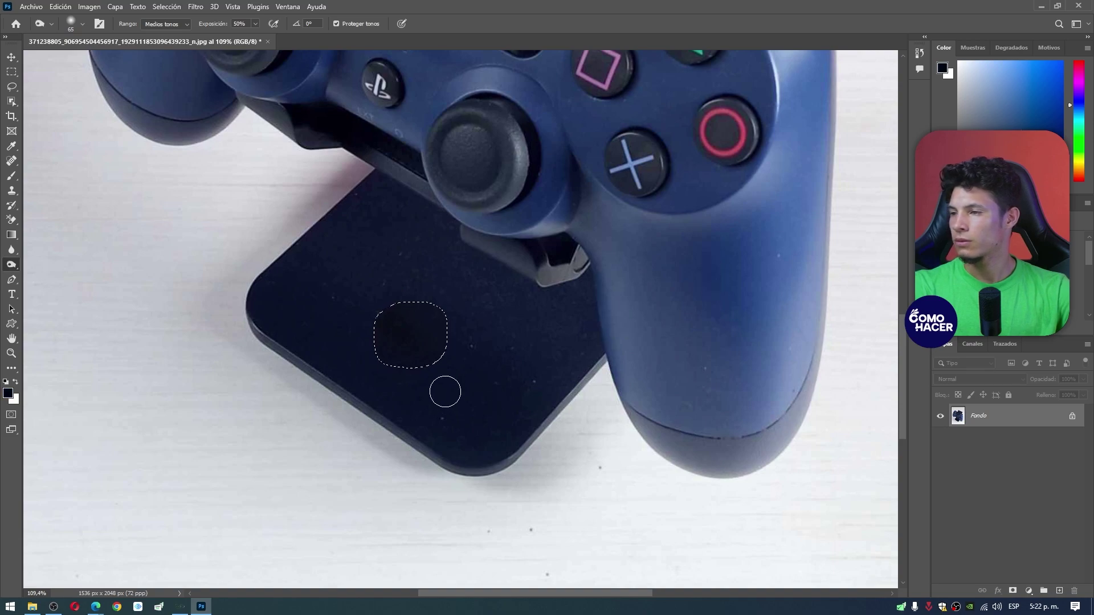
- Clear the selection and burn along the bottom edge of the stand's base
key("ctrl+d")
scroll(445, 391, "up", 3)
left_click(17, 206)
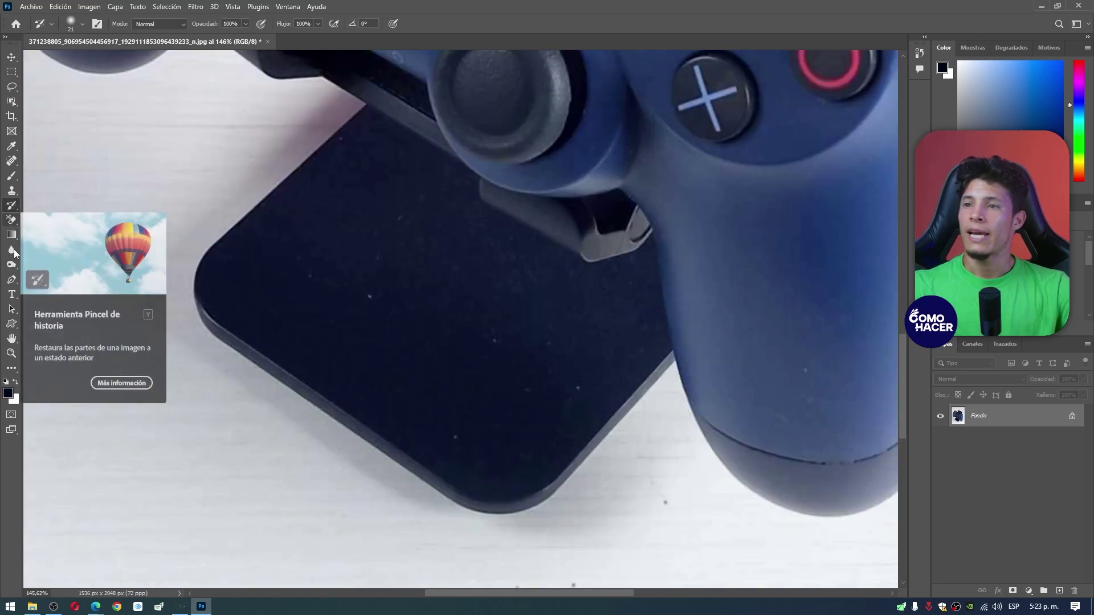
left_click(12, 265)
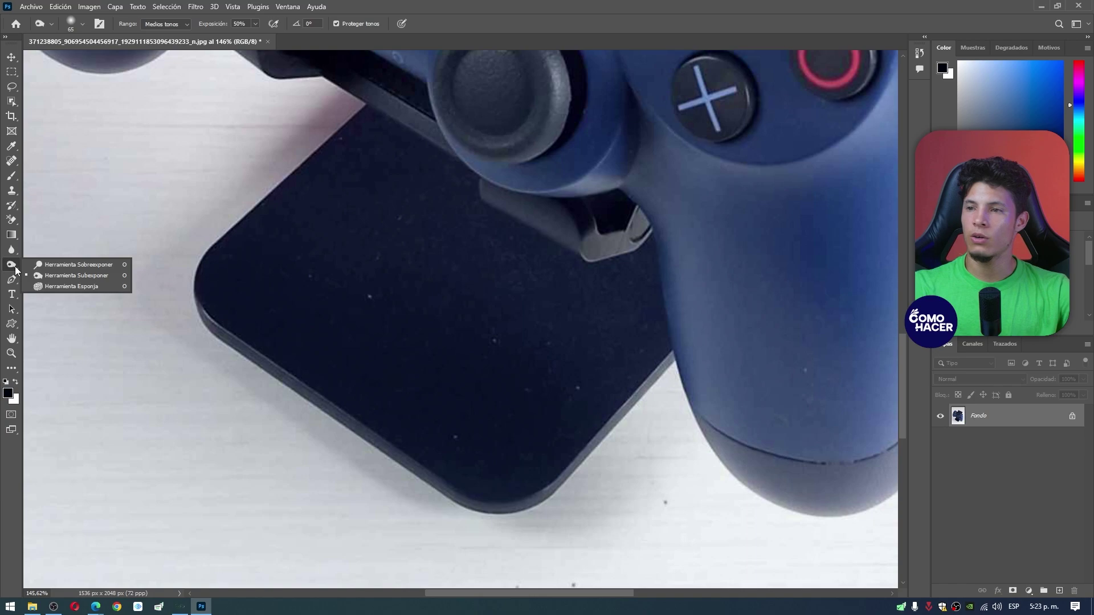
left_click(71, 286)
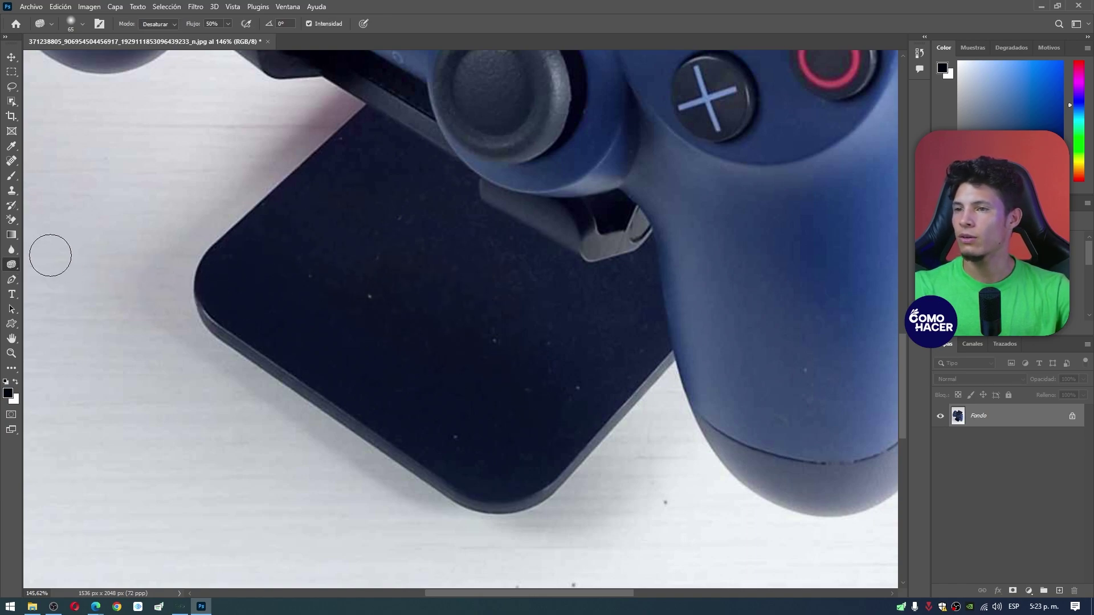
left_click(12, 265)
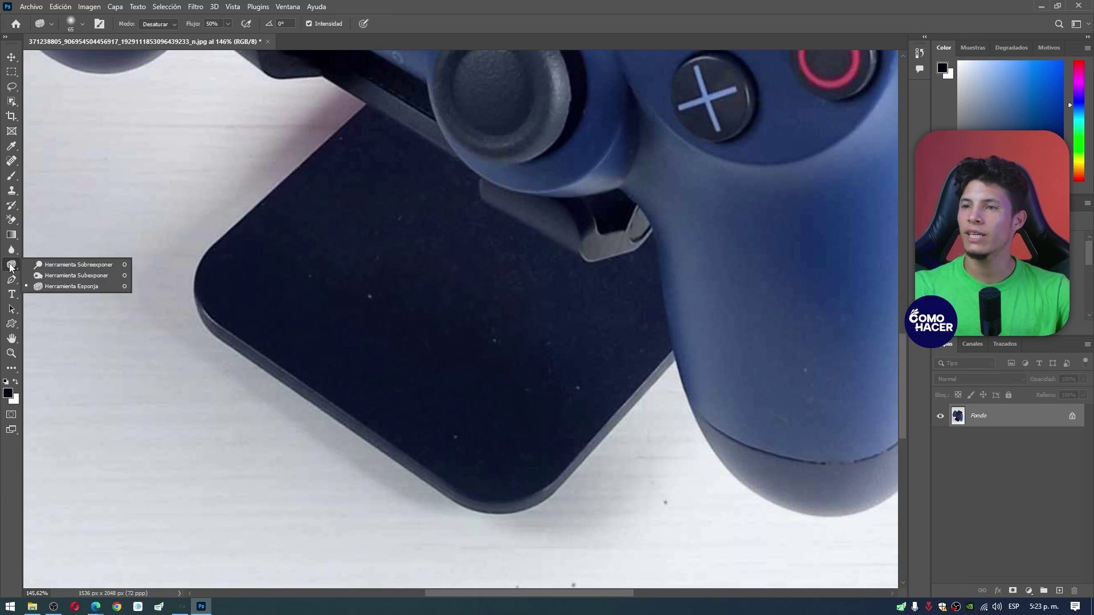
left_click(64, 277)
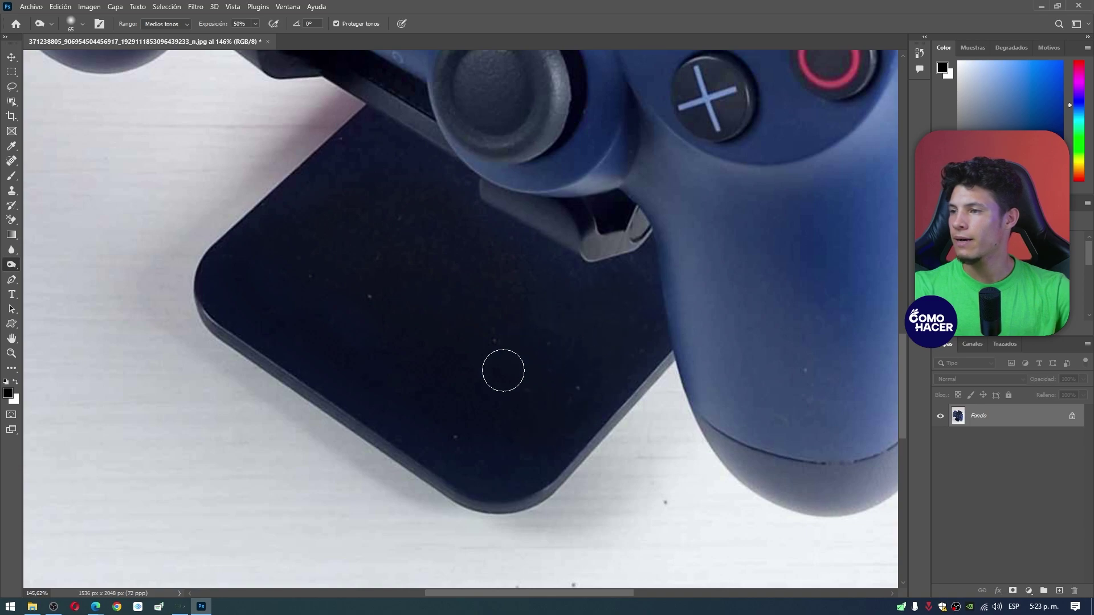
left_click_drag(477, 459, 330, 404)
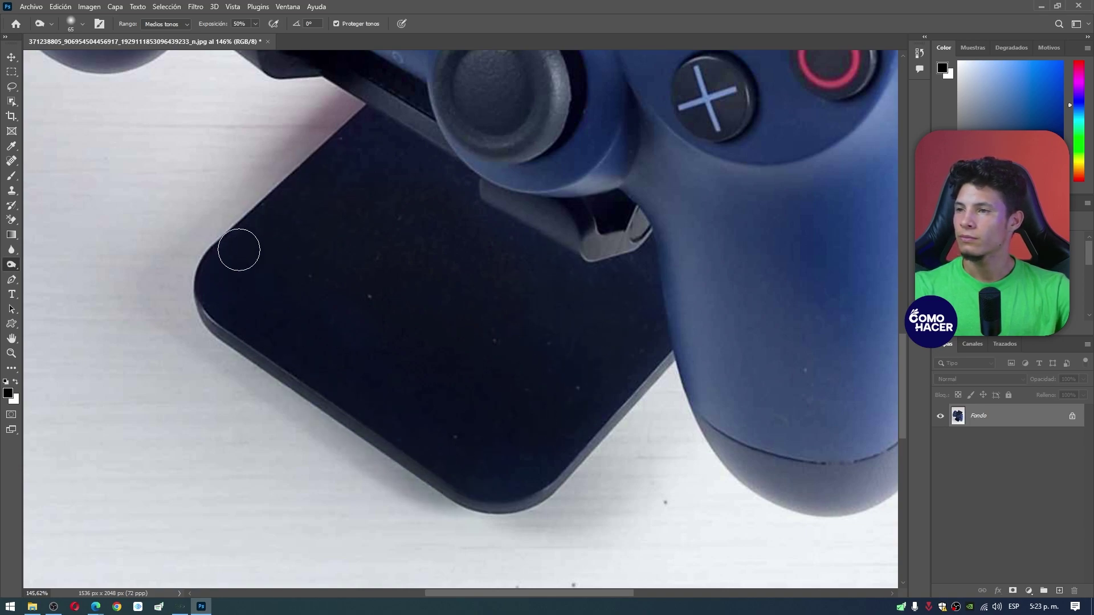
- Zoom out to about 68% and burn the right and left thumbsticks
scroll(239, 249, "down", 5)
scroll(395, 261, "up", 2)
scroll(287, 306, "up", 2)
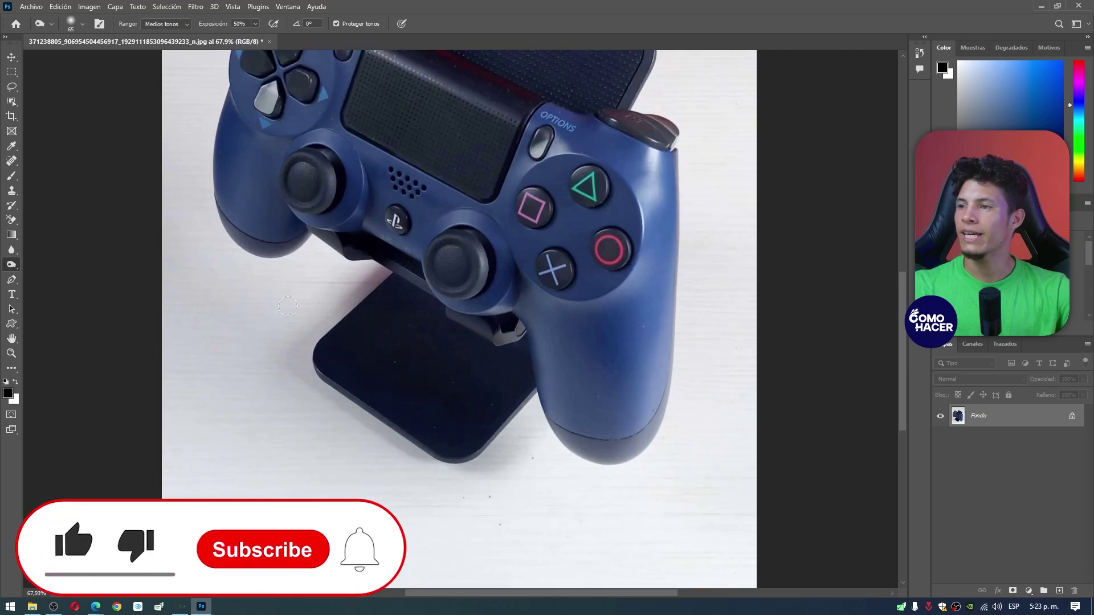
scroll(444, 139, "up", 1)
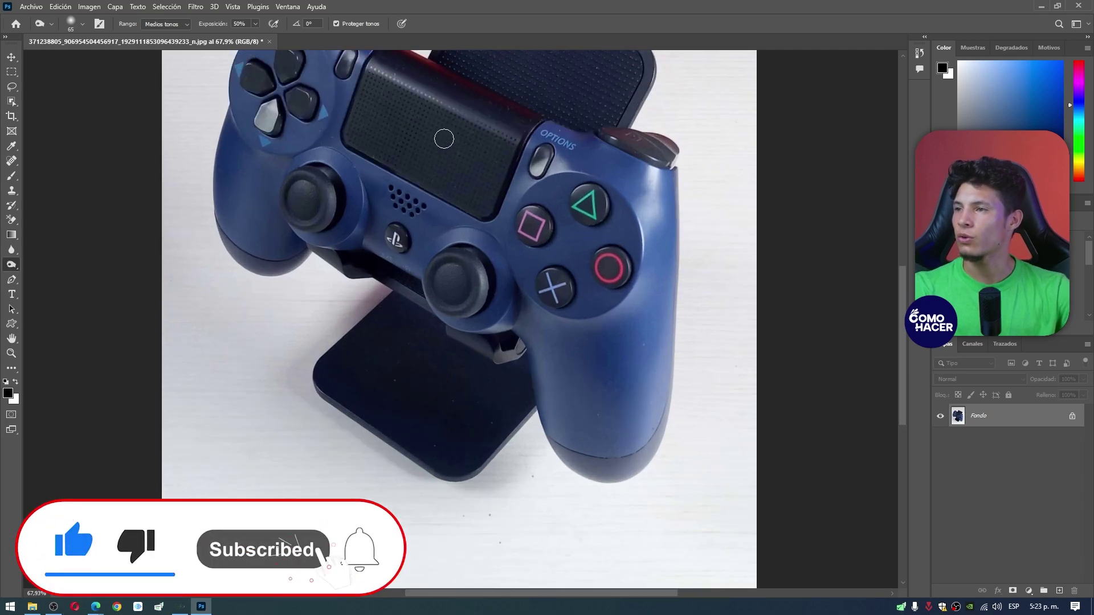
scroll(444, 138, "up", 3)
scroll(442, 169, "up", 3)
scroll(447, 166, "up", 3)
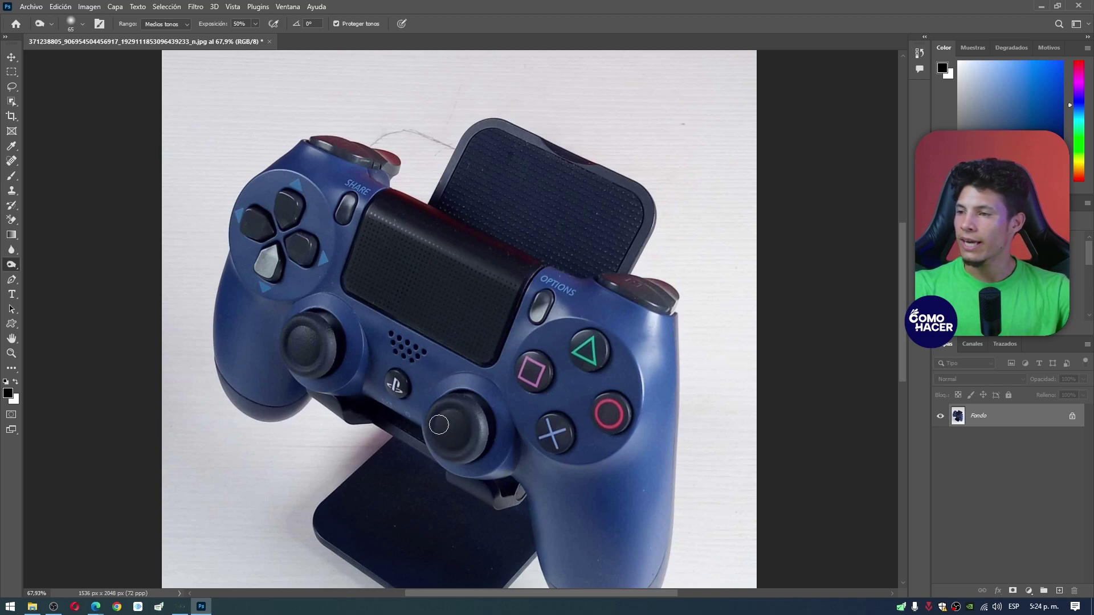
left_click_drag(462, 427, 427, 426)
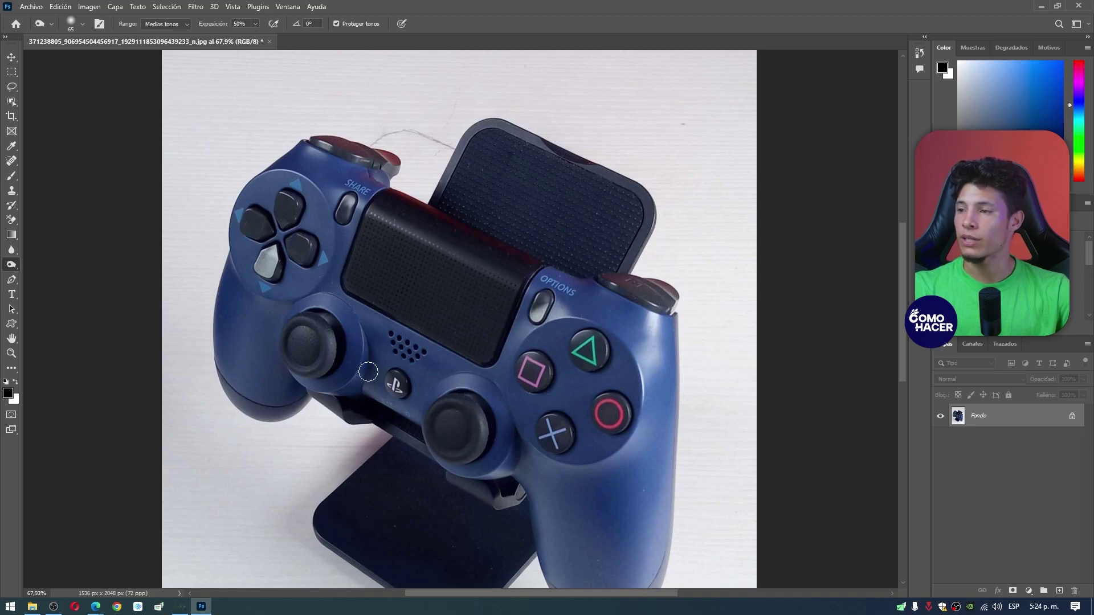
left_click_drag(321, 329, 310, 351)
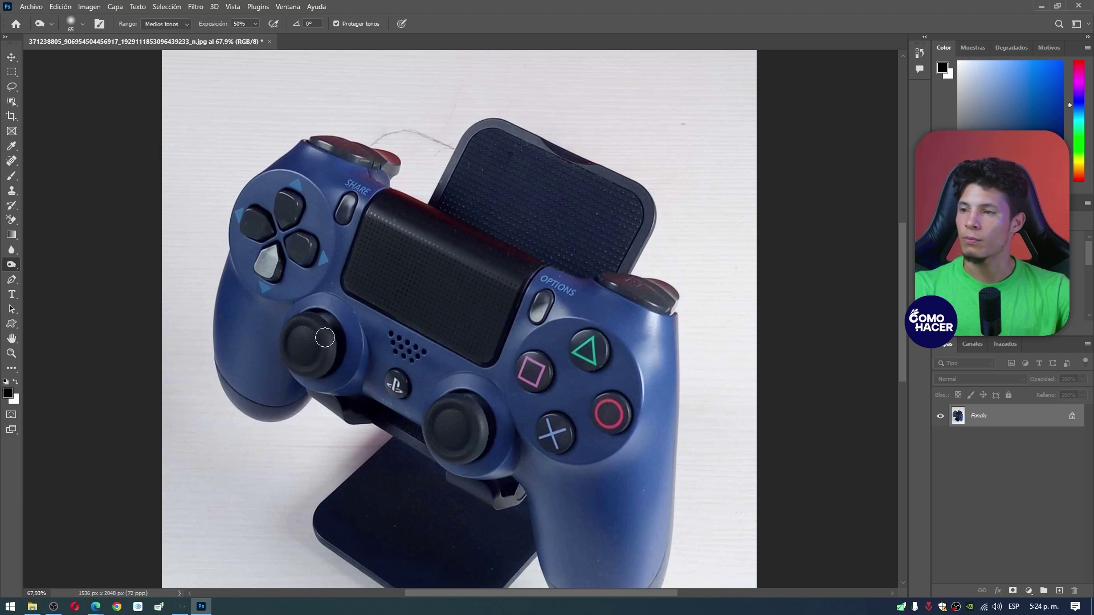
- Switch to the Dodge tool and lighten the R1 bumper top and right grip edge
right_click(12, 264)
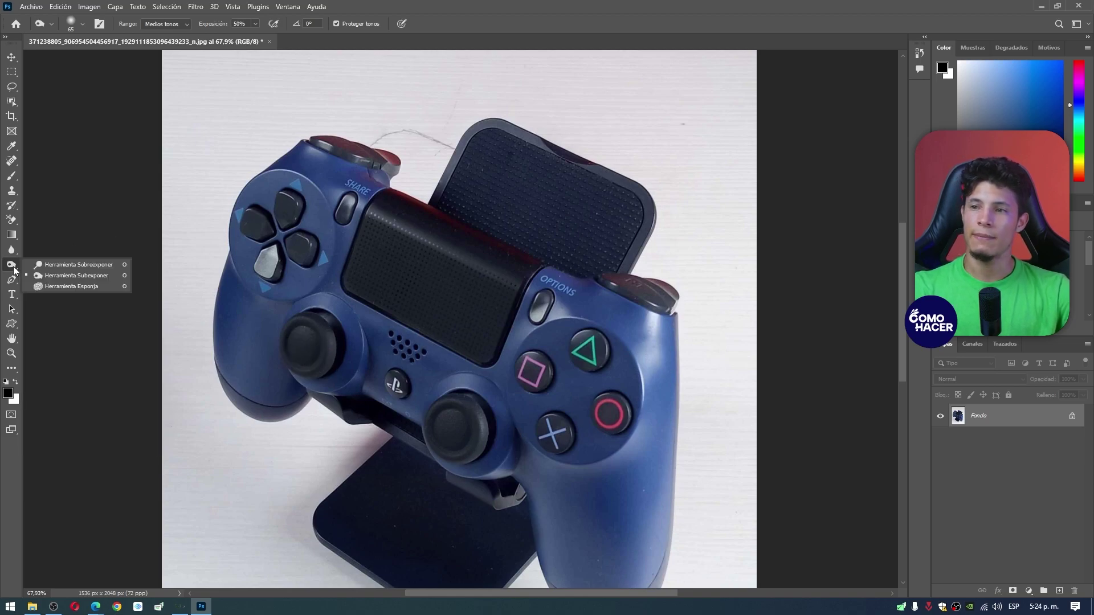
left_click(66, 266)
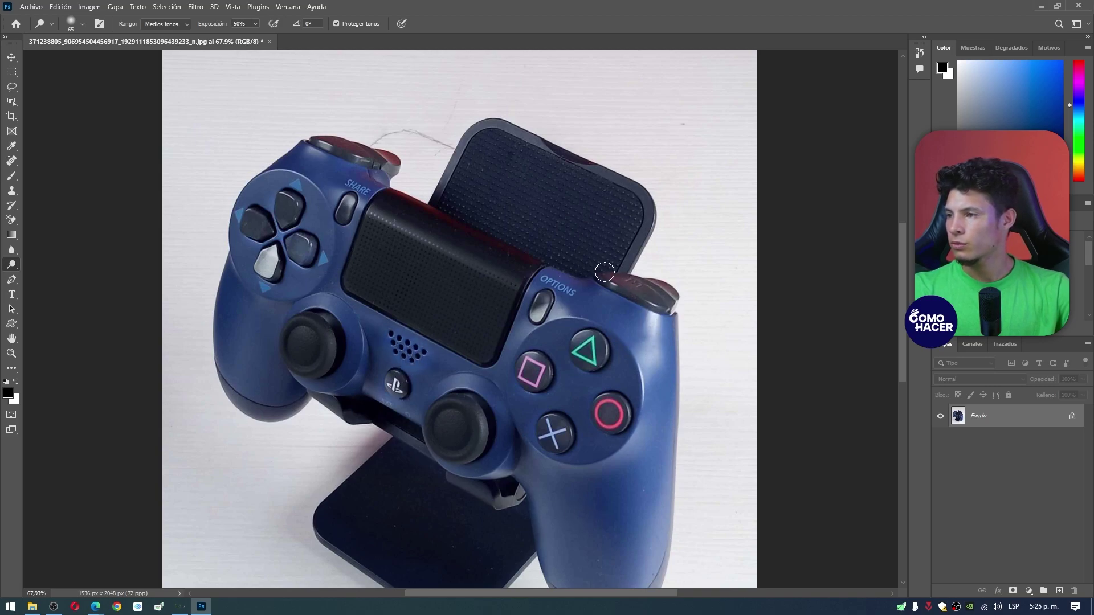
mouse_move(654, 296)
left_mouse_down()
mouse_move(633, 277)
mouse_move(630, 327)
mouse_move(664, 396)
mouse_move(596, 306)
left_mouse_up()
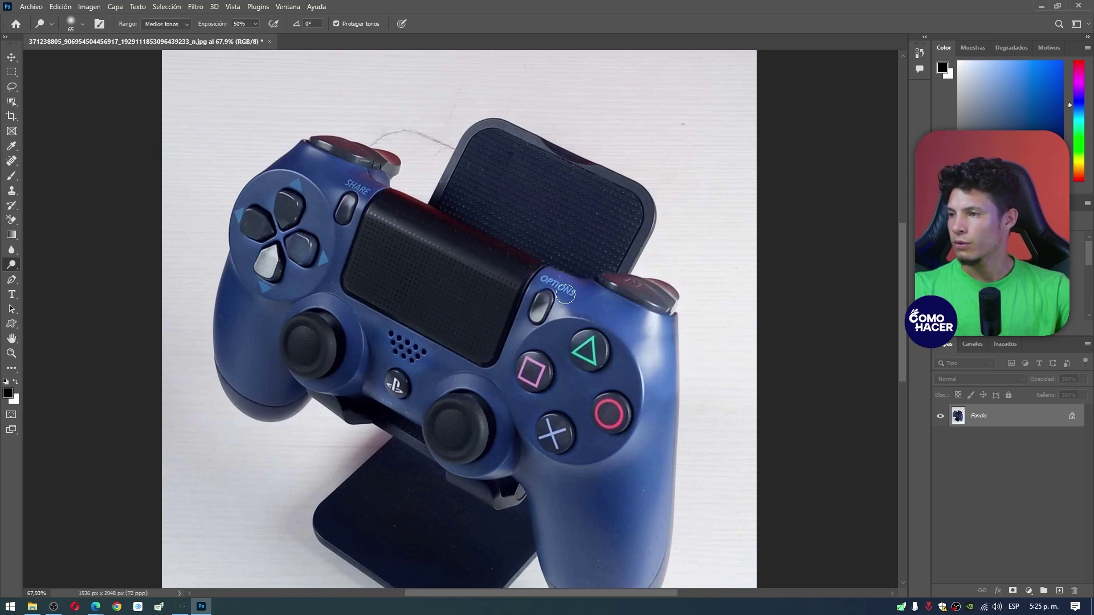
mouse_move(651, 361)
left_mouse_down()
mouse_move(672, 367)
mouse_move(587, 293)
left_mouse_up()
scroll(614, 315, "right", 1)
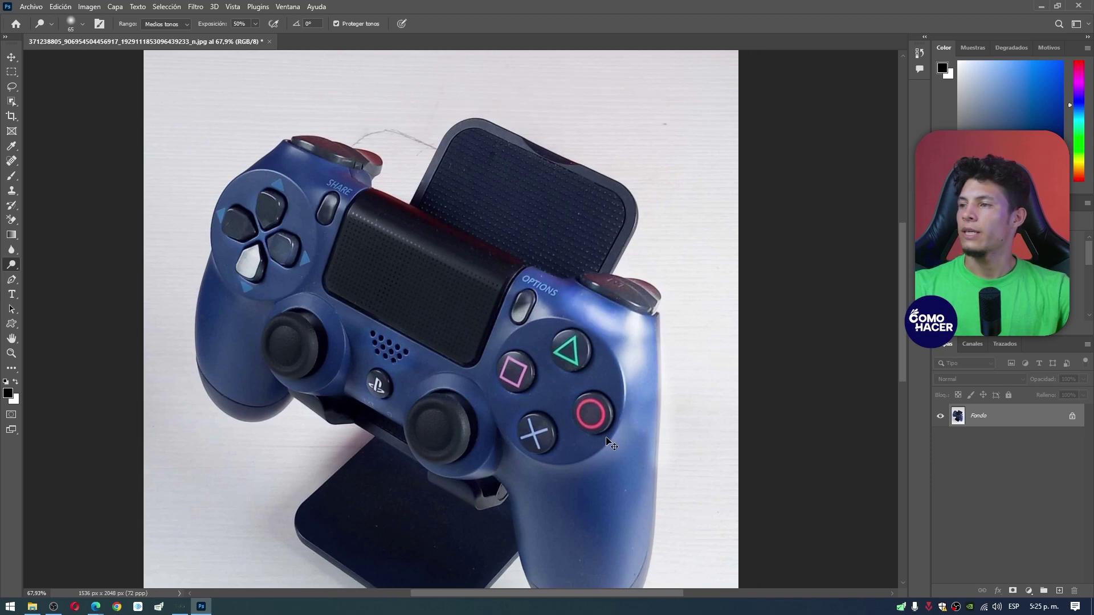
- Undo the last two Dodge strokes near the OPTIONS button
key("ctrl+z")
key("ctrl+z")
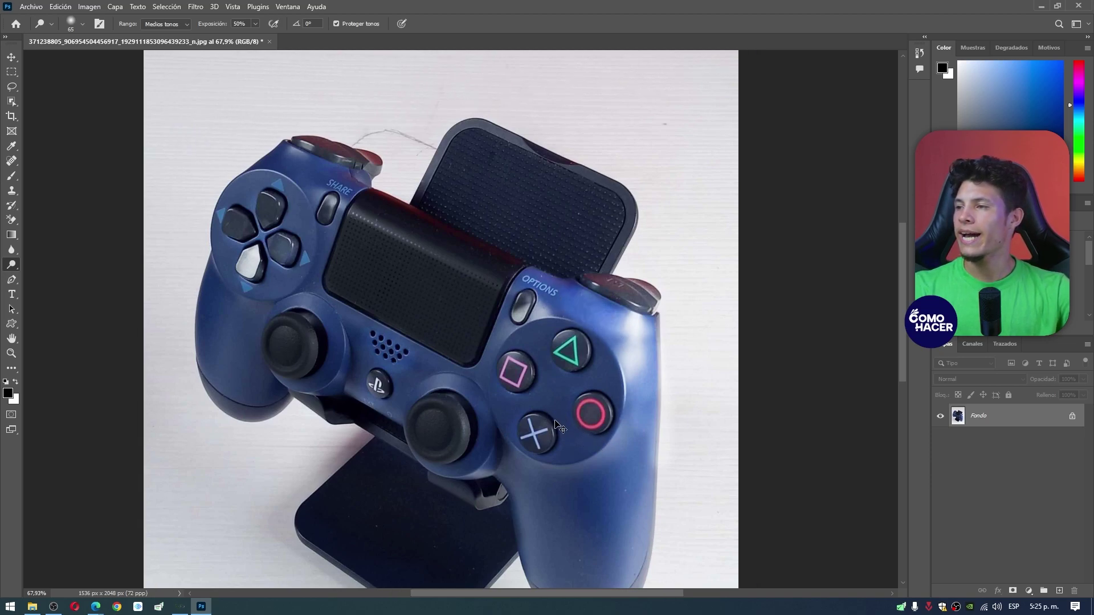
key("ctrl+z")
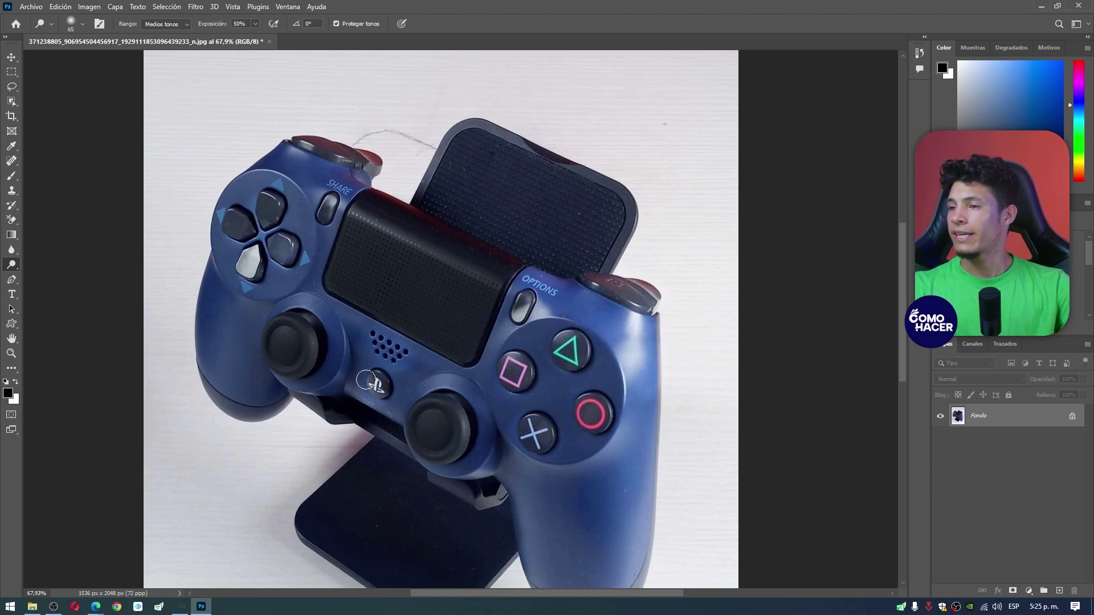
scroll(539, 349, "down", 2)
scroll(367, 383, "right", 2)
scroll(368, 383, "down", 3, "alt")
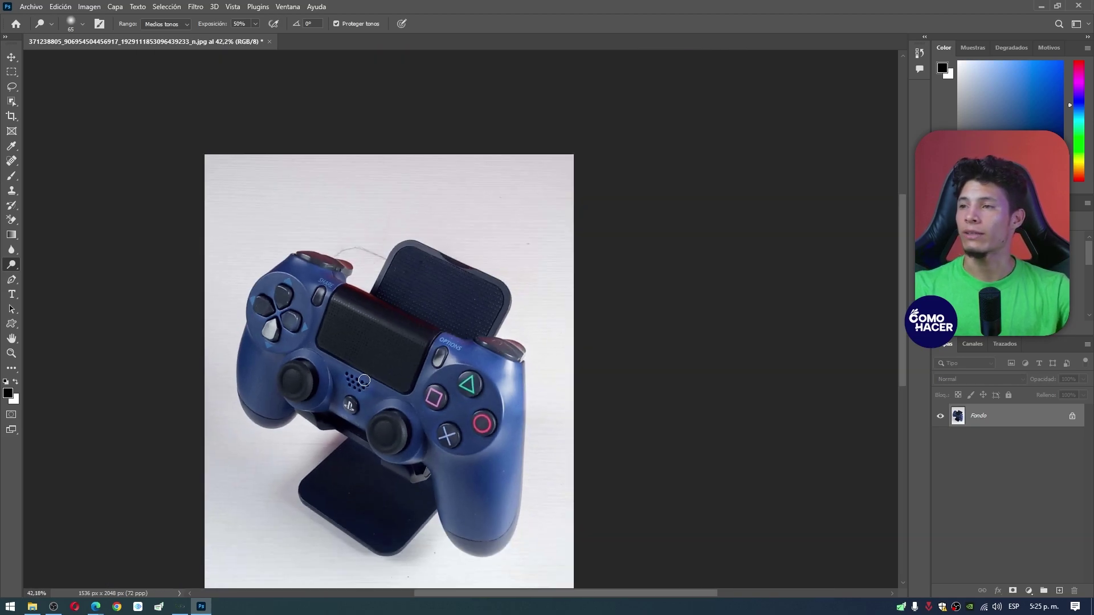
- Zoom out to review the whole retouched photo
scroll(342, 353, "up", 2)
scroll(324, 328, "up", 2)
scroll(325, 328, "up", 2, "alt")
scroll(342, 347, "up", 1, "alt")
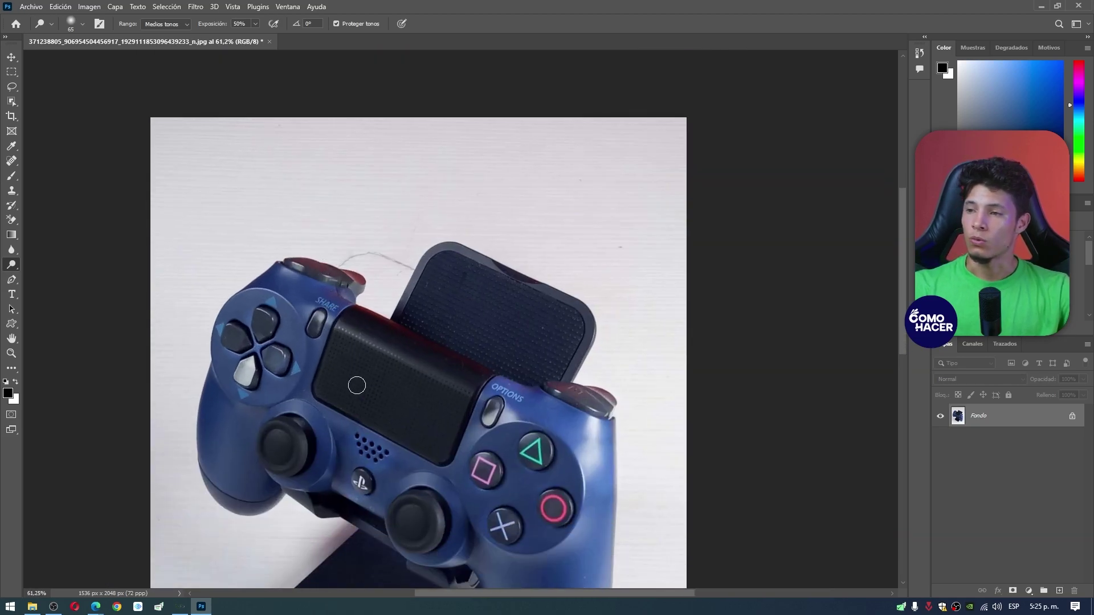
scroll(365, 376, "up", 1, "alt")
scroll(391, 406, "up", 1, "alt")
scroll(391, 405, "up", 2, "alt")
scroll(393, 405, "down", 2, "alt")
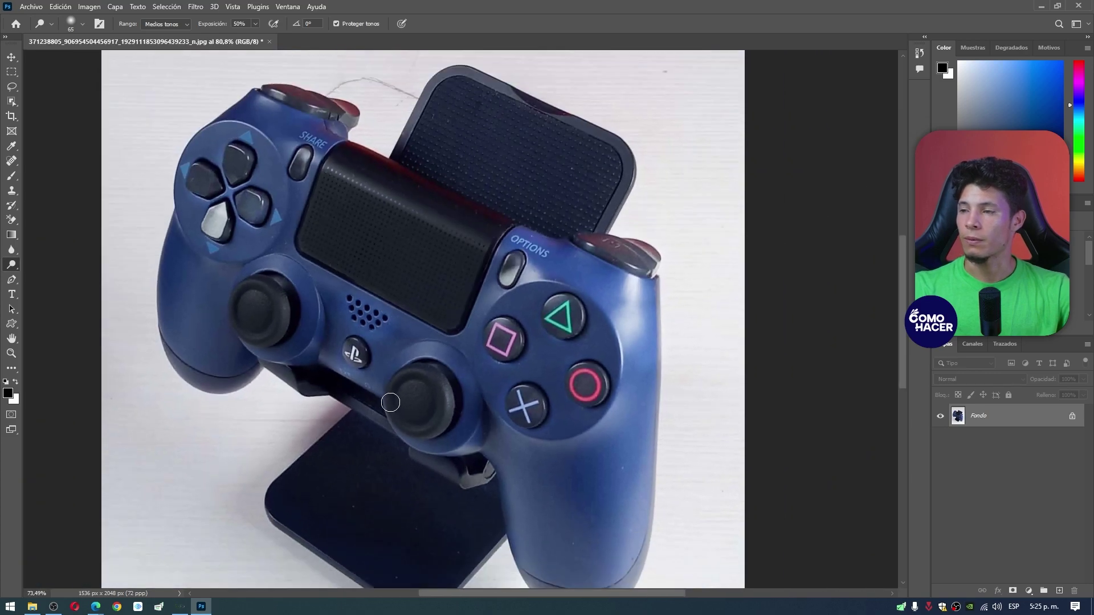
scroll(402, 409, "down", 2, "alt")
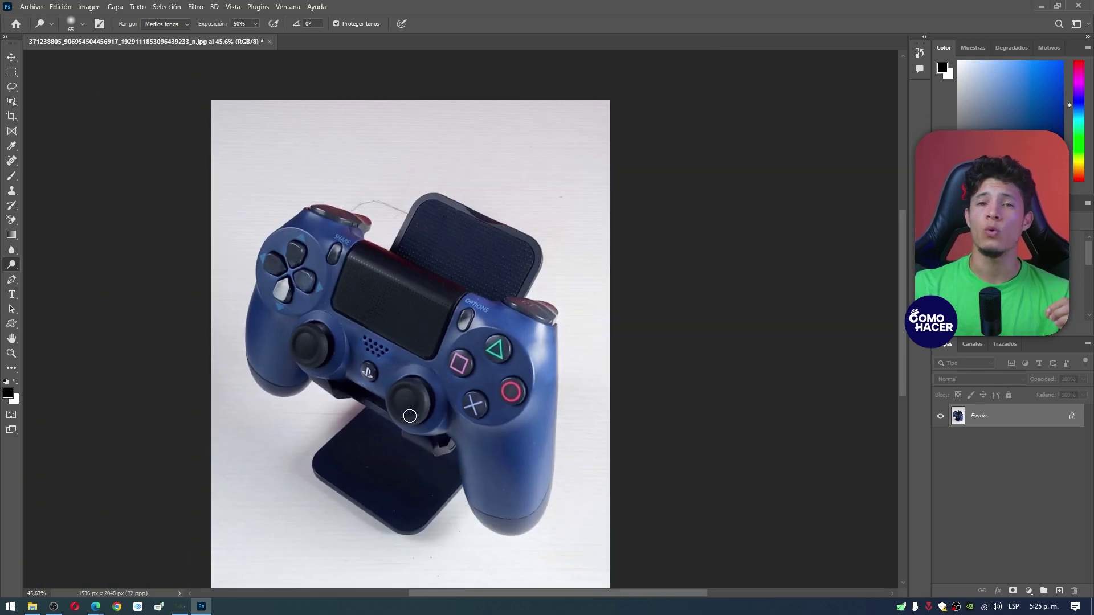